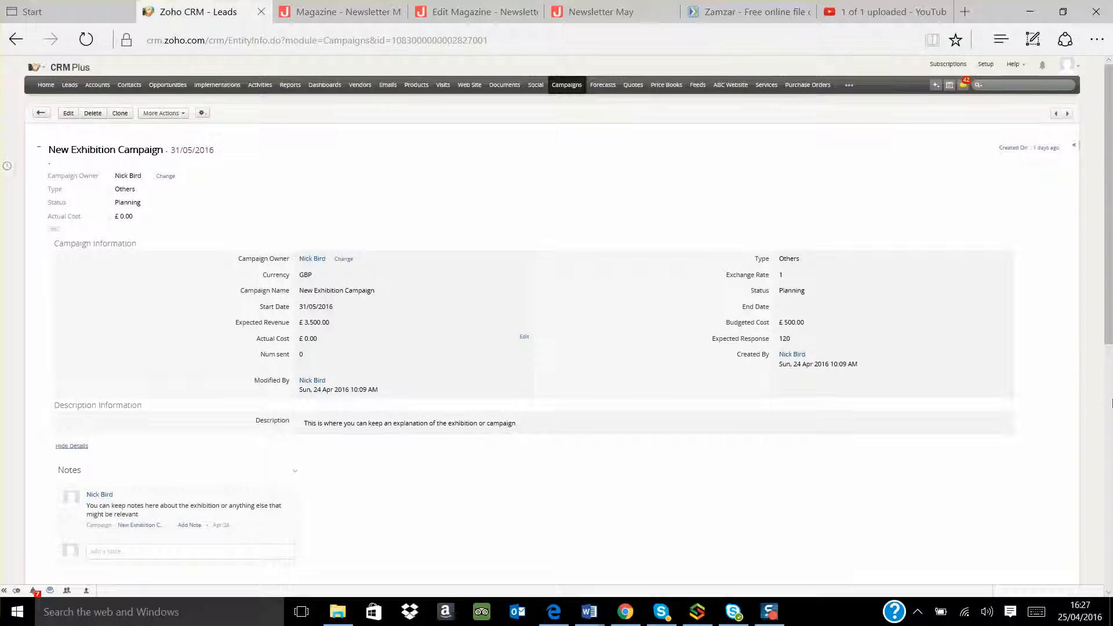
Open a new lead form from the New Exhibition Campaign's leads list and examine its fields.
{"action": "left_click_drag", "start_coordinate": [1109, 341], "coordinate": [1105, 545]}
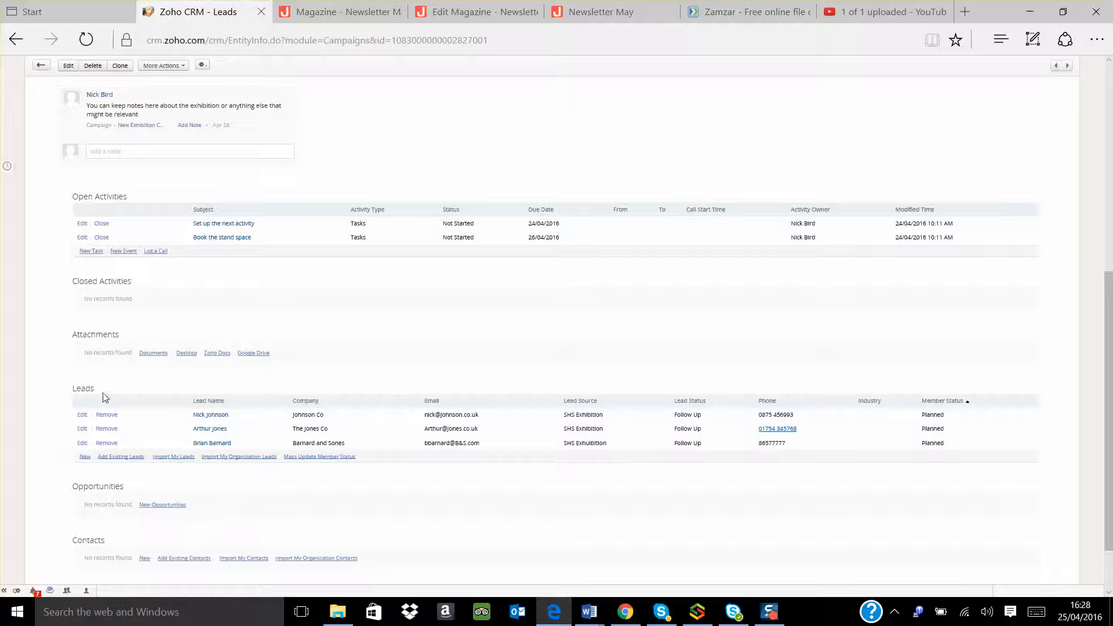
{"action": "left_click", "coordinate": [85, 457]}
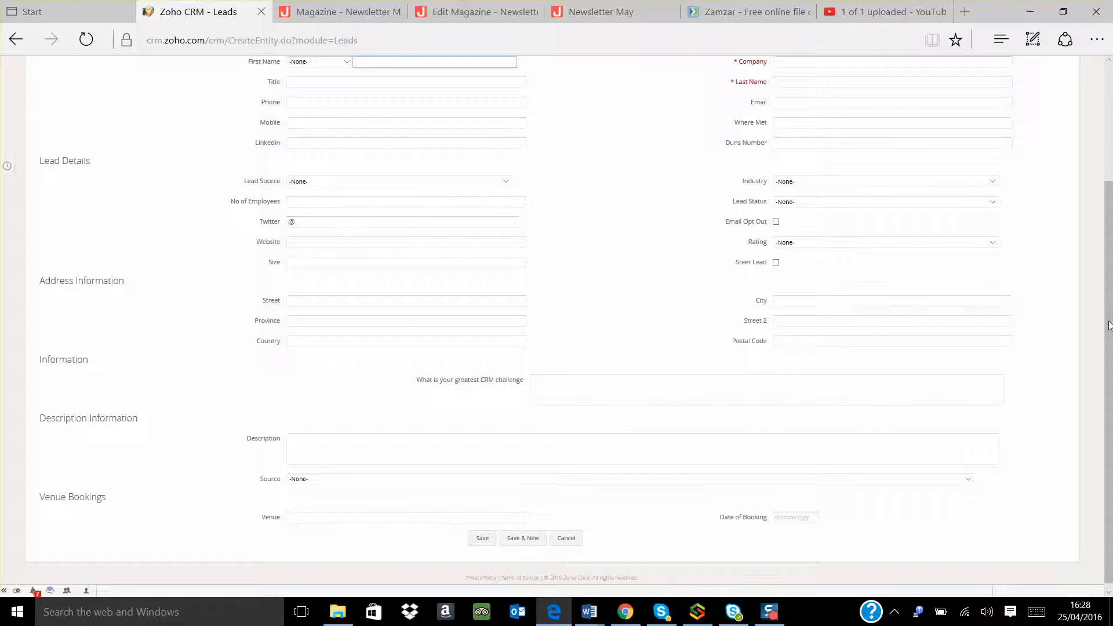
{"action": "left_click_drag", "start_coordinate": [1109, 325], "coordinate": [1111, 208]}
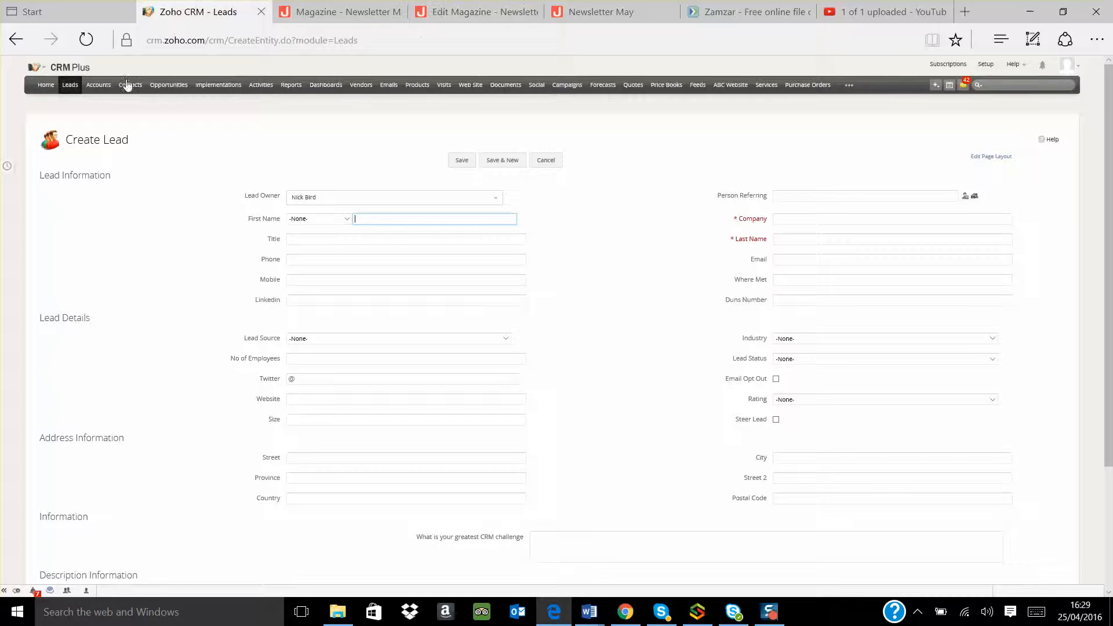
Open the New Exhibition Sheet leads view for editing, review its columns and criteria, and save it.
{"action": "left_click", "coordinate": [70, 86]}
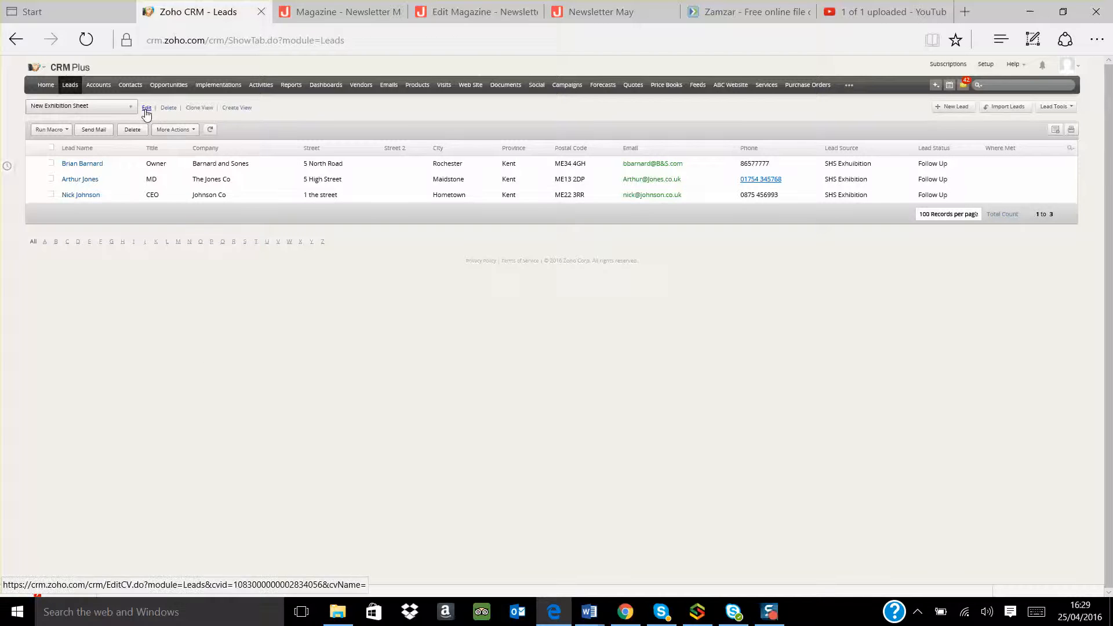
{"action": "left_click", "coordinate": [147, 110]}
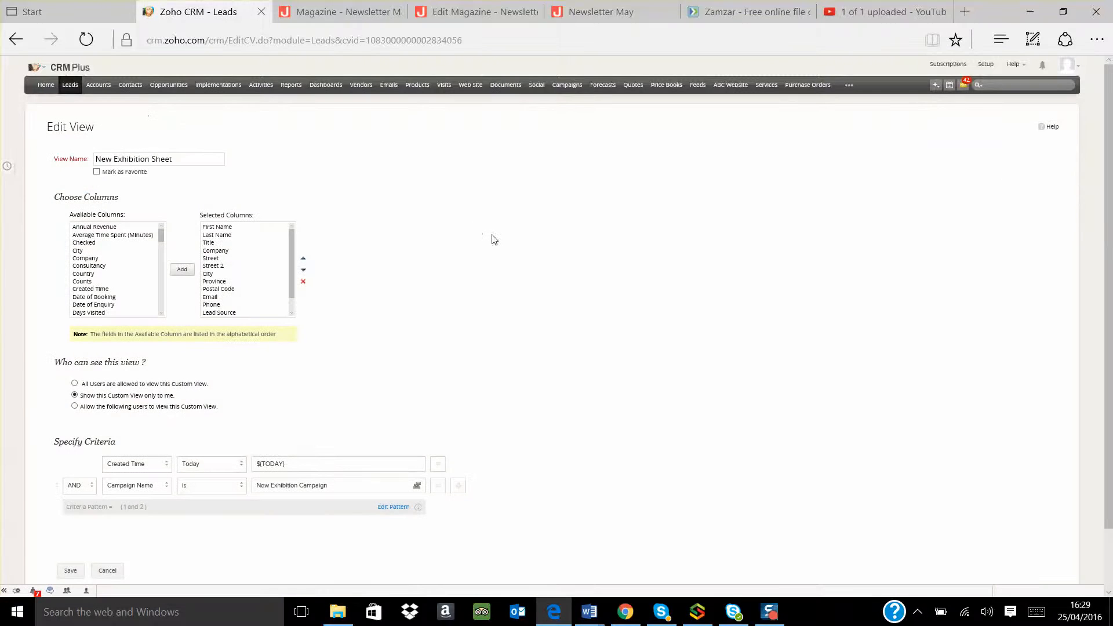
{"action": "left_click_drag", "start_coordinate": [1105, 182], "coordinate": [1110, 210]}
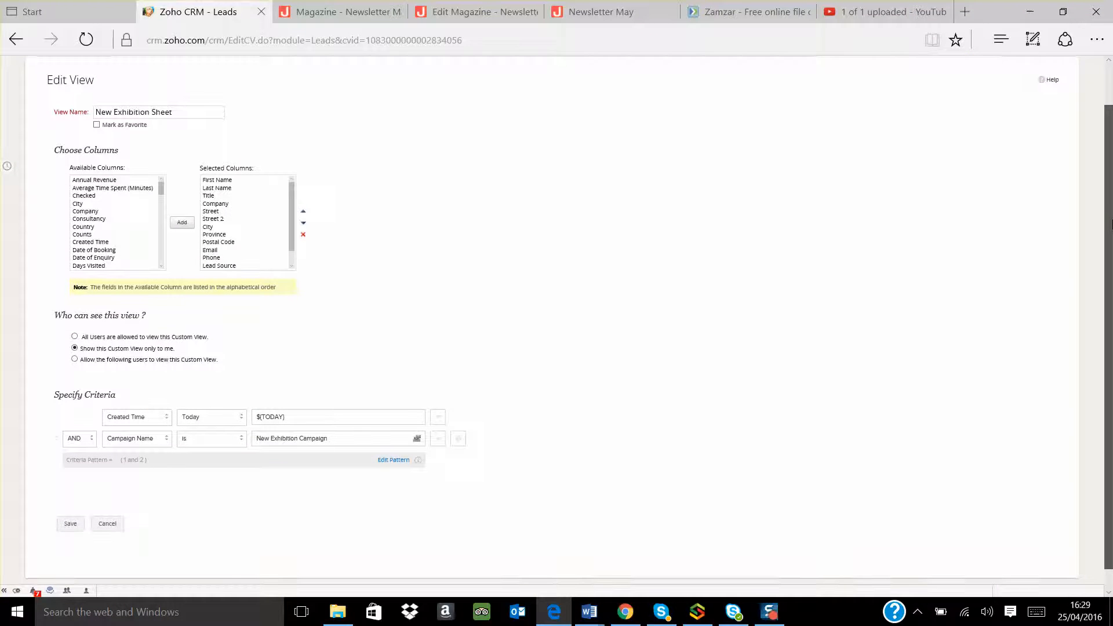
{"action": "scroll", "coordinate": [613, 219], "scroll_direction": "down", "scroll_amount": 1}
{"action": "left_click", "coordinate": [219, 212]}
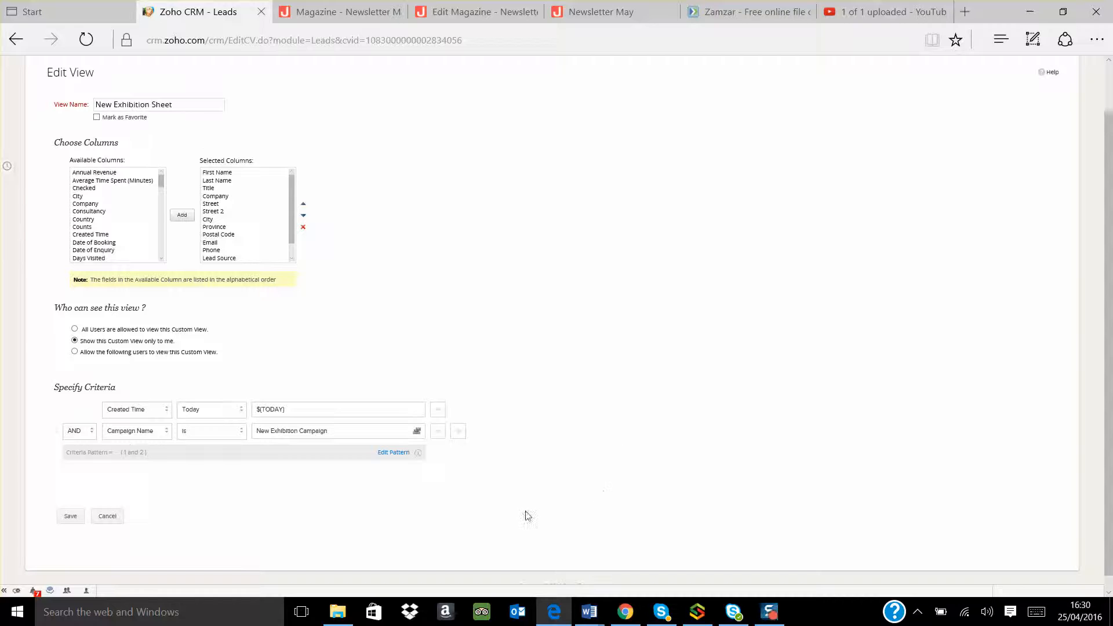
{"action": "left_click", "coordinate": [75, 519]}
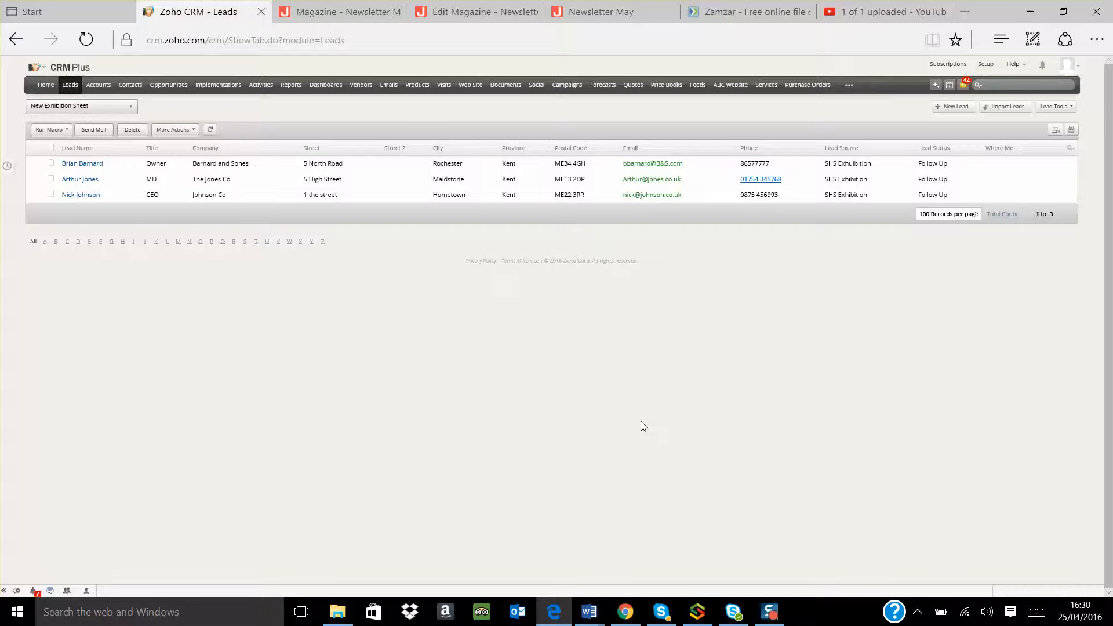
Select all leads in the New Exhibition Sheet view and examine the email templates available for a mass email.
{"action": "left_click", "coordinate": [52, 150]}
{"action": "left_click", "coordinate": [96, 130]}
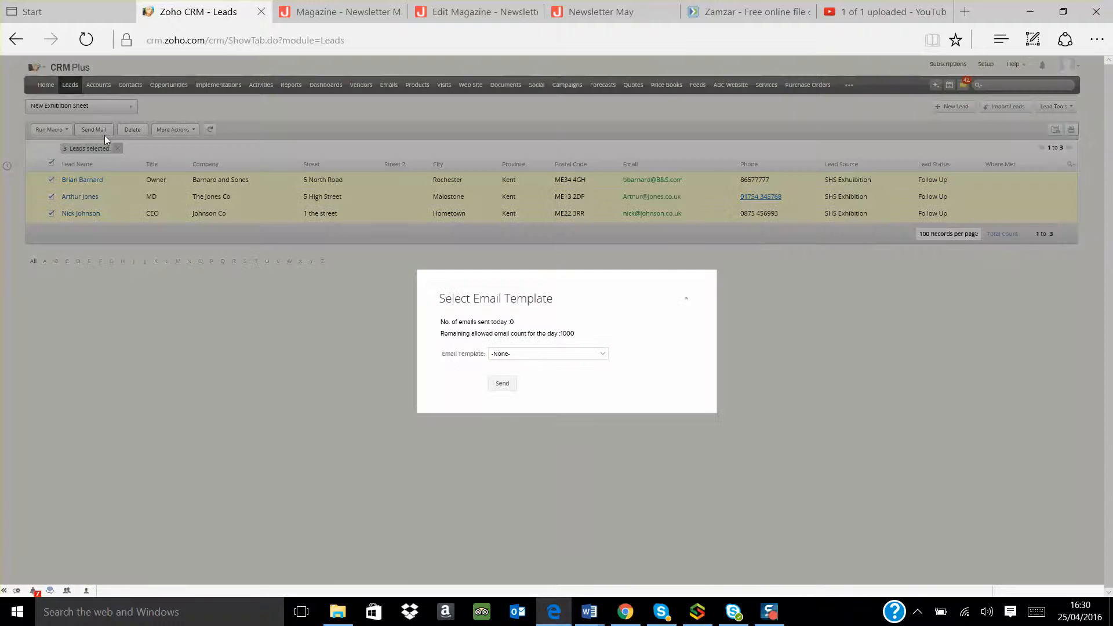
{"action": "left_click", "coordinate": [603, 355]}
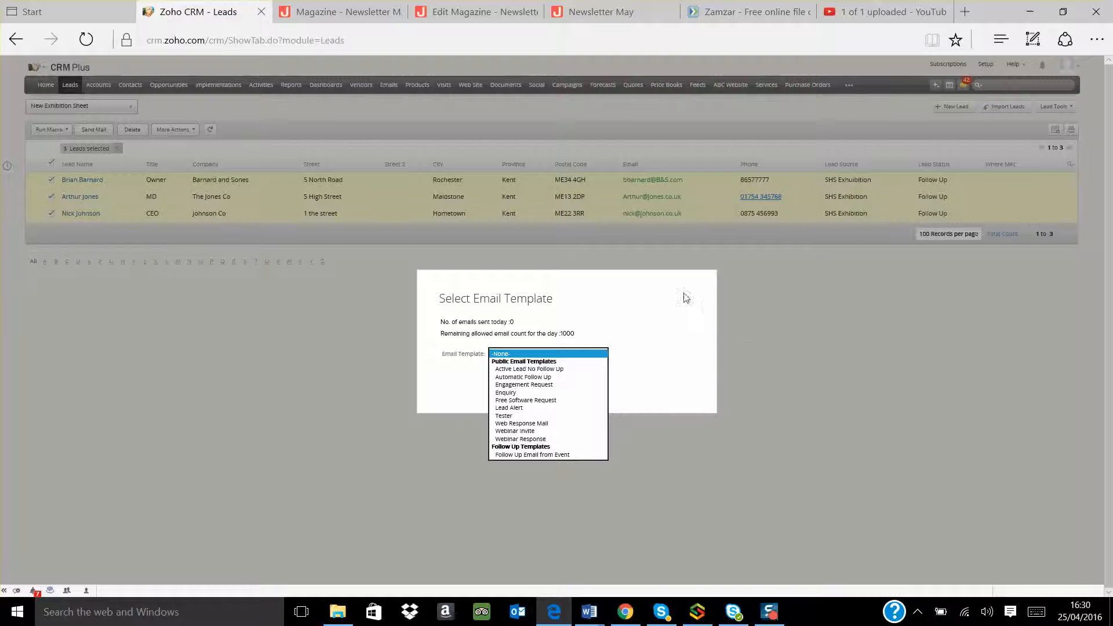
{"action": "left_click", "coordinate": [686, 299]}
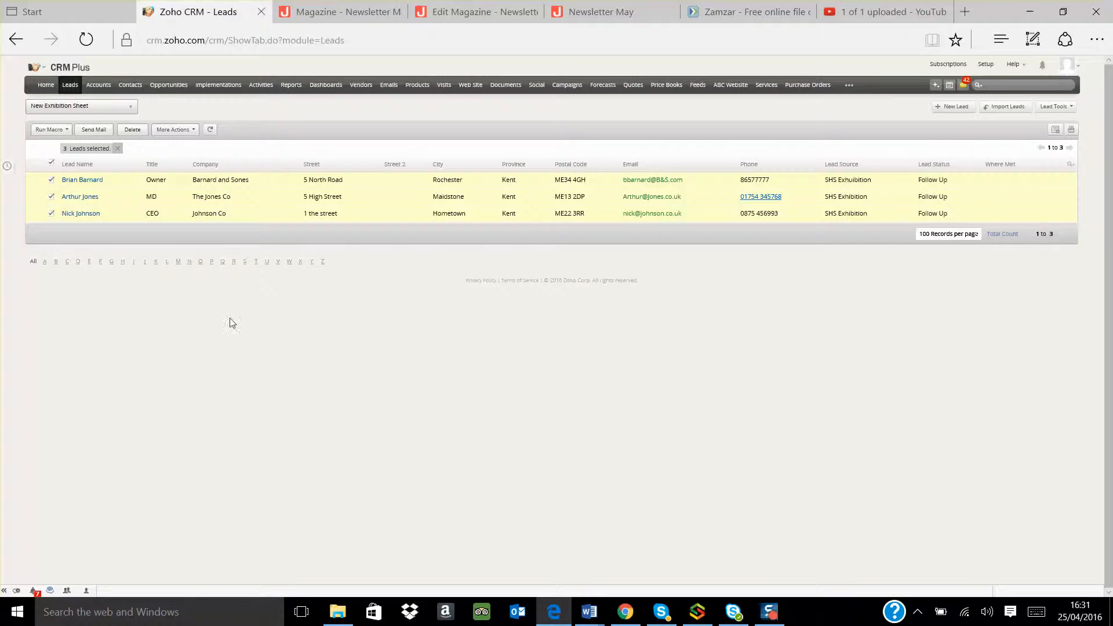
Start a bulk task for all the exhibition leads with the due date 26/04/2016.
{"action": "left_click", "coordinate": [193, 130]}
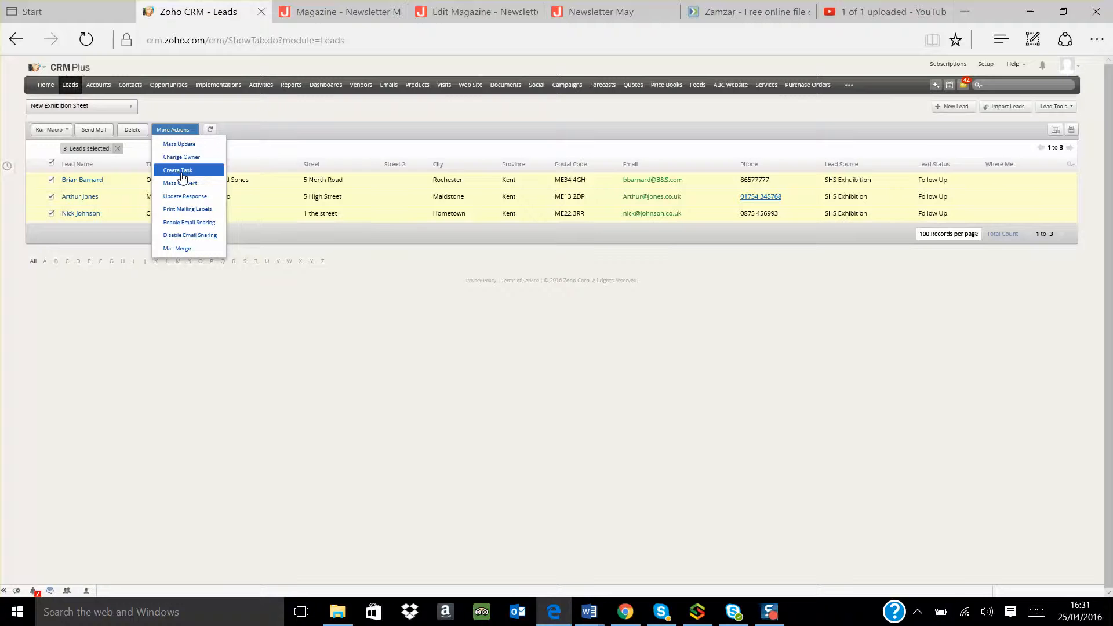
{"action": "left_click", "coordinate": [51, 162]}
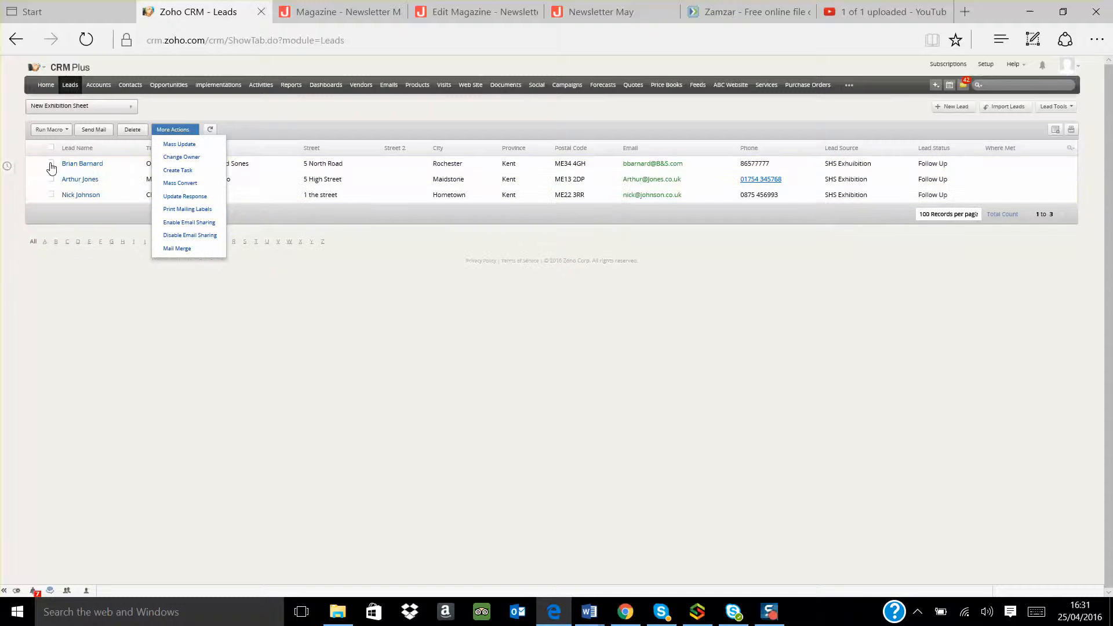
{"action": "left_click", "coordinate": [50, 147]}
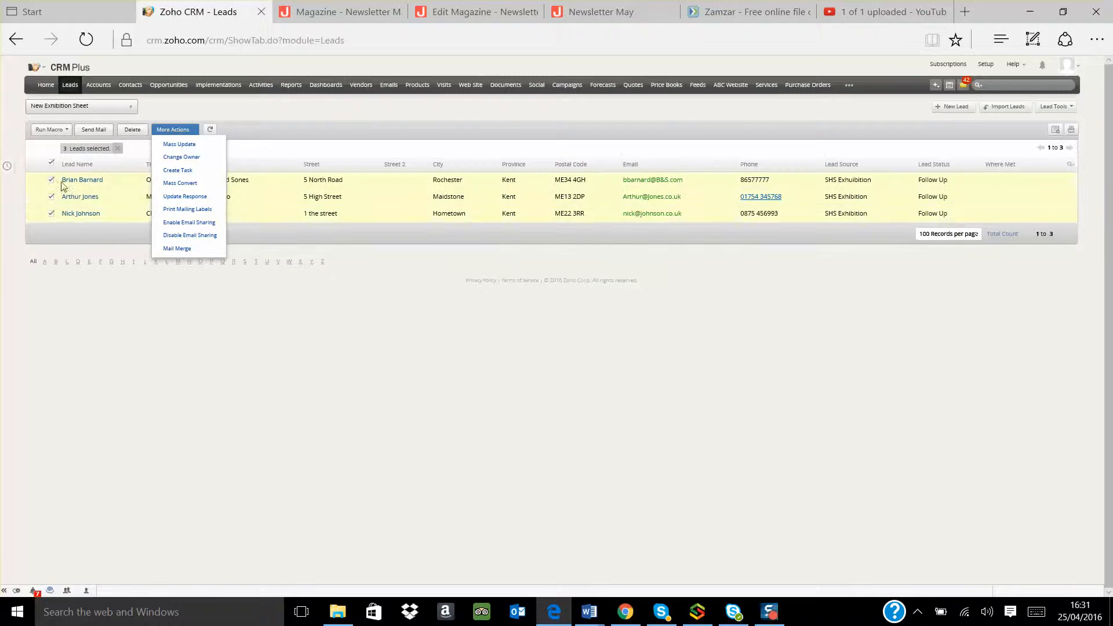
{"action": "left_click", "coordinate": [178, 172]}
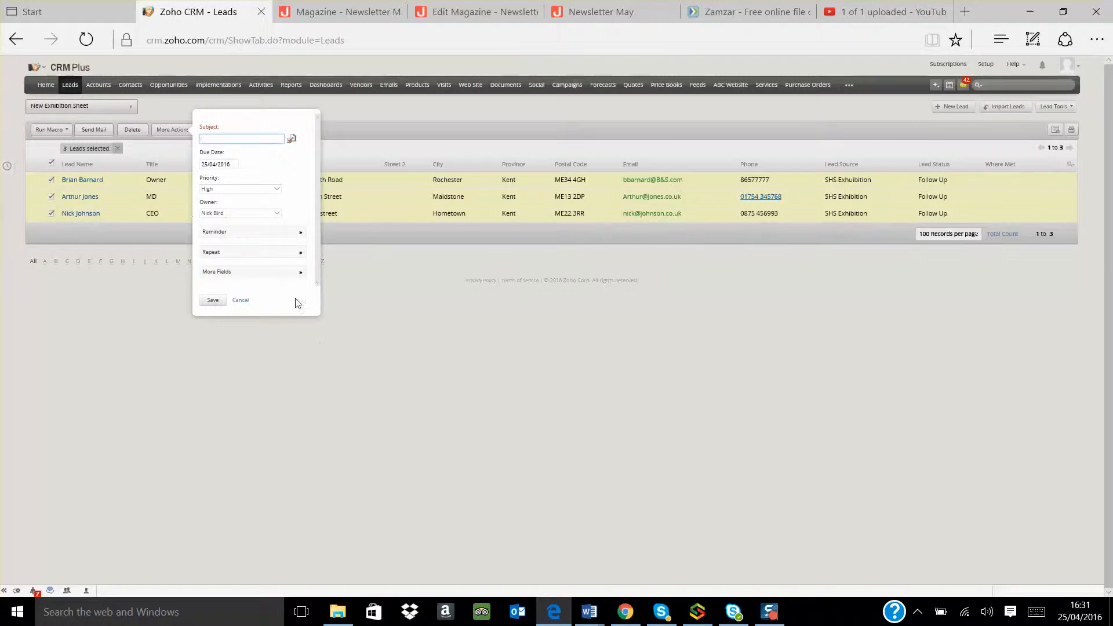
{"action": "left_click", "coordinate": [219, 166]}
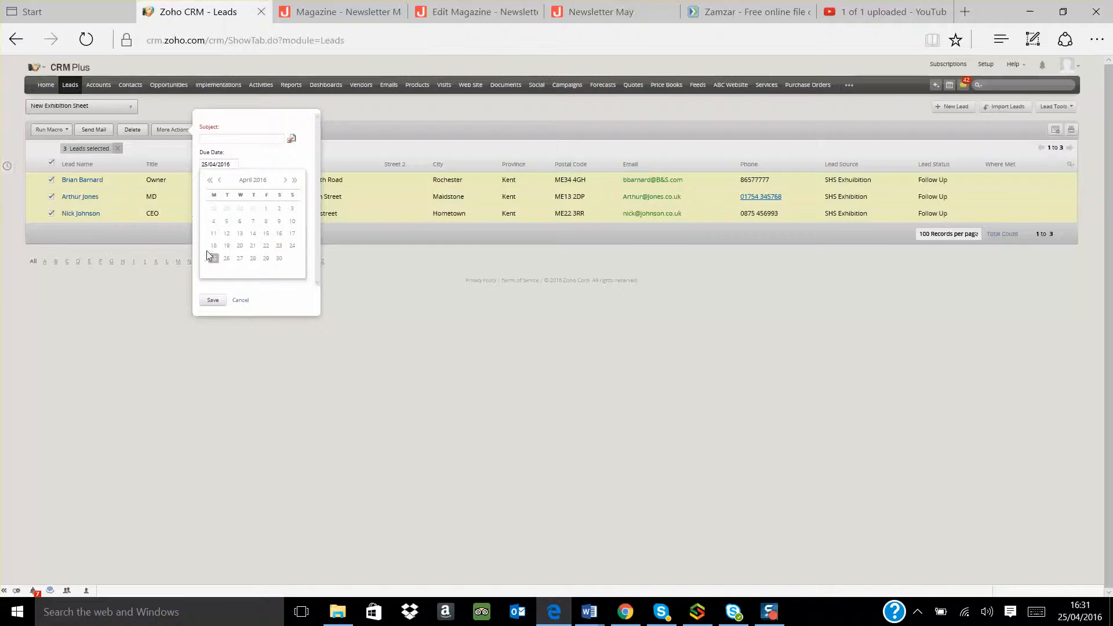
{"action": "left_click", "coordinate": [227, 258]}
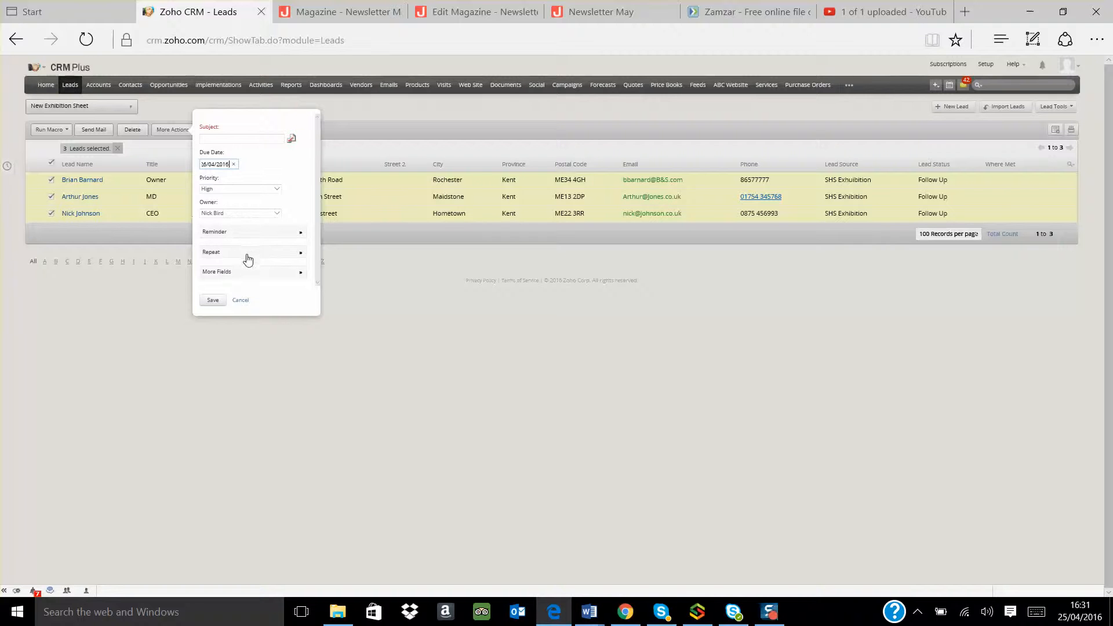
Examine the bulk task's reminder options and discard the task without saving.
{"action": "left_click", "coordinate": [255, 237]}
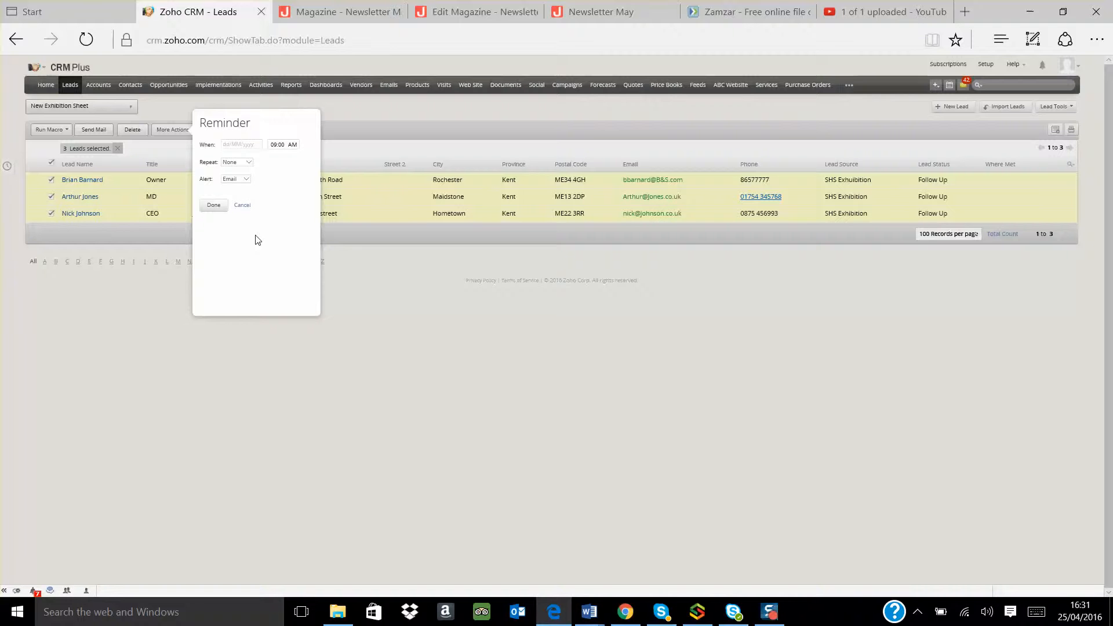
{"action": "left_click", "coordinate": [241, 206]}
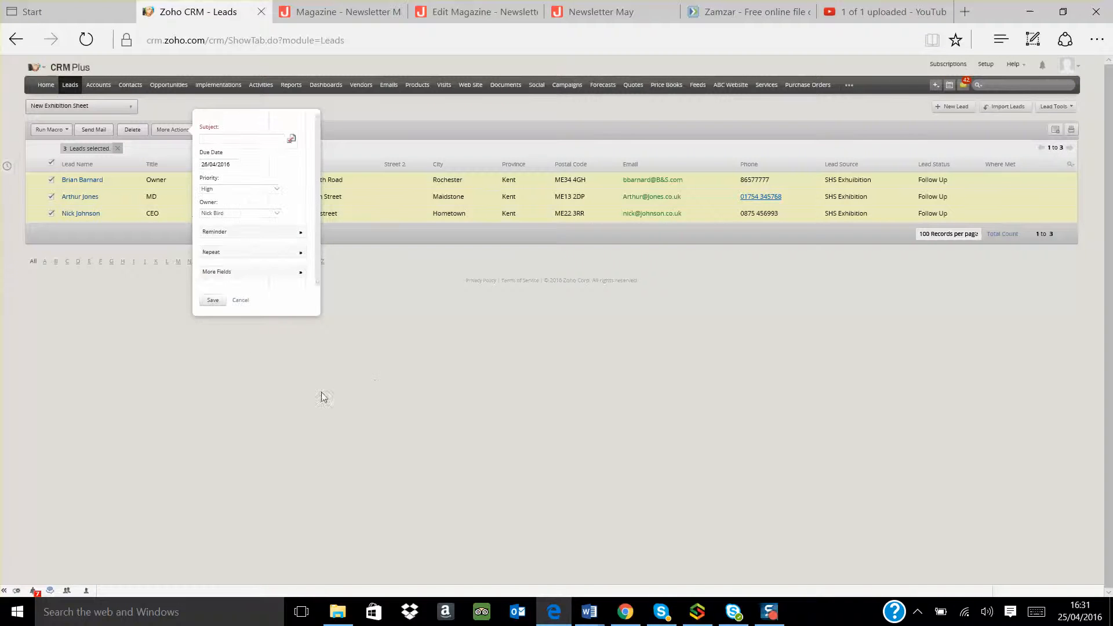
{"action": "left_click", "coordinate": [238, 300]}
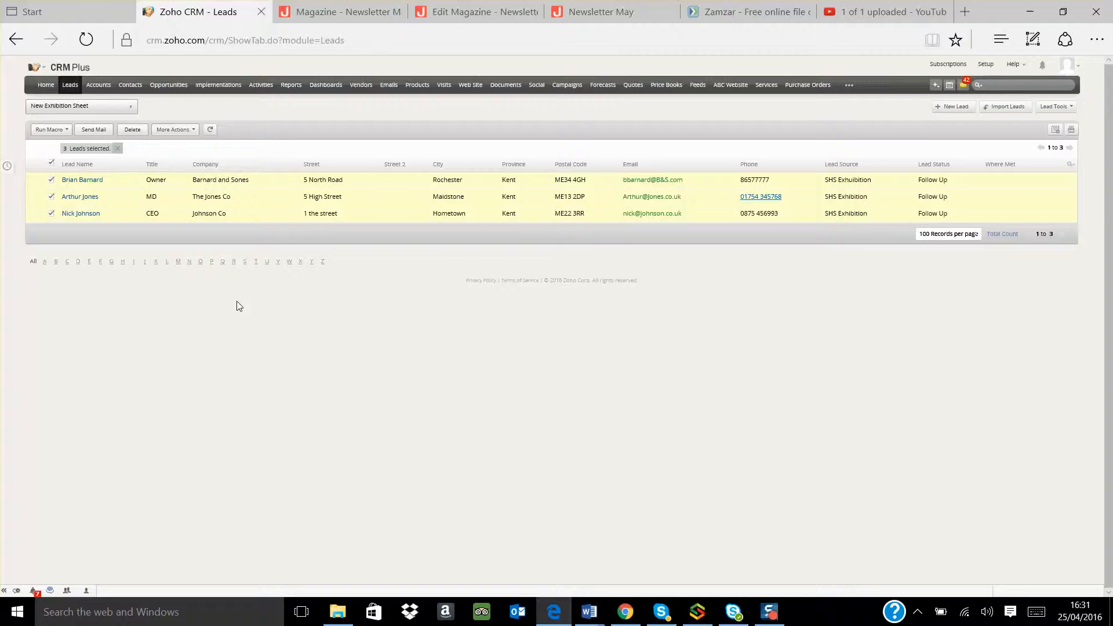
Start a new leads macro that sends the Follow Up Email from Event template.
{"action": "left_click", "coordinate": [66, 130]}
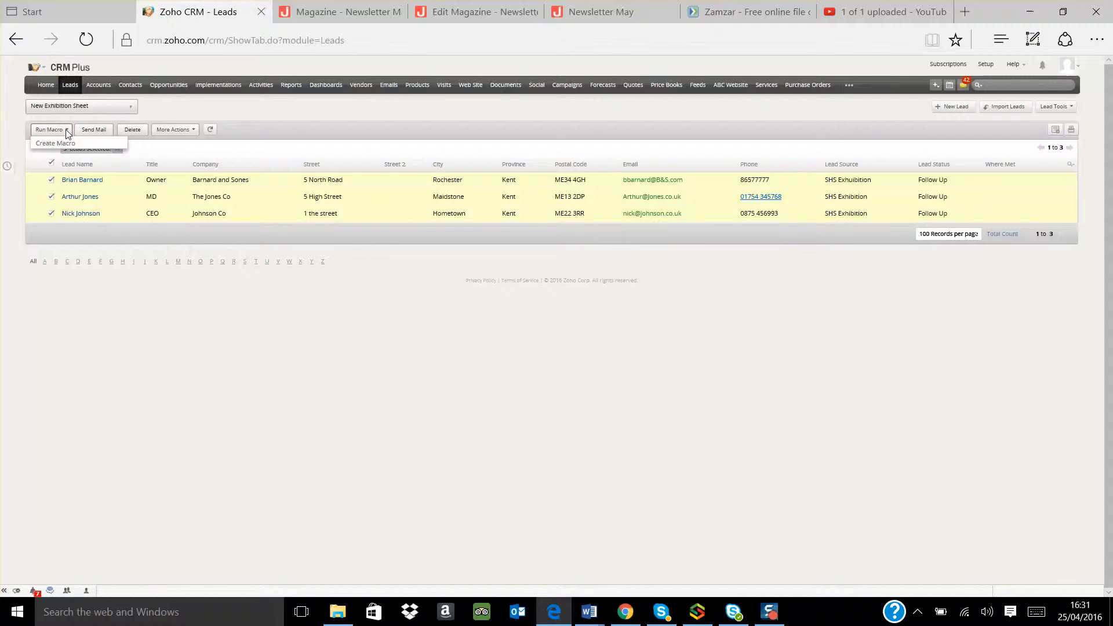
{"action": "left_click", "coordinate": [67, 145]}
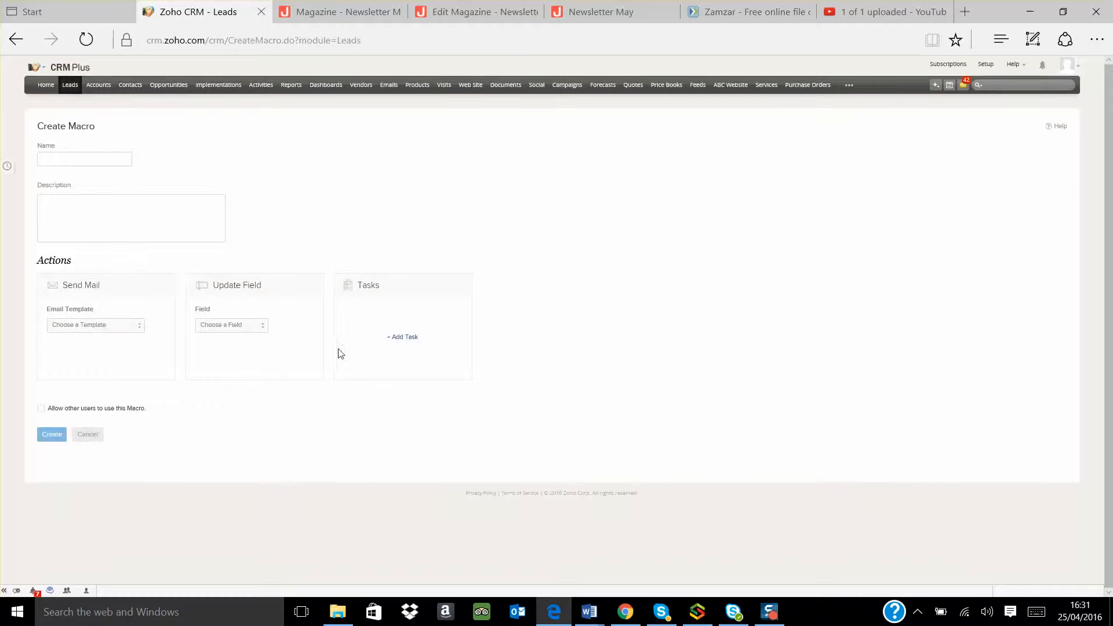
{"action": "left_click", "coordinate": [96, 325]}
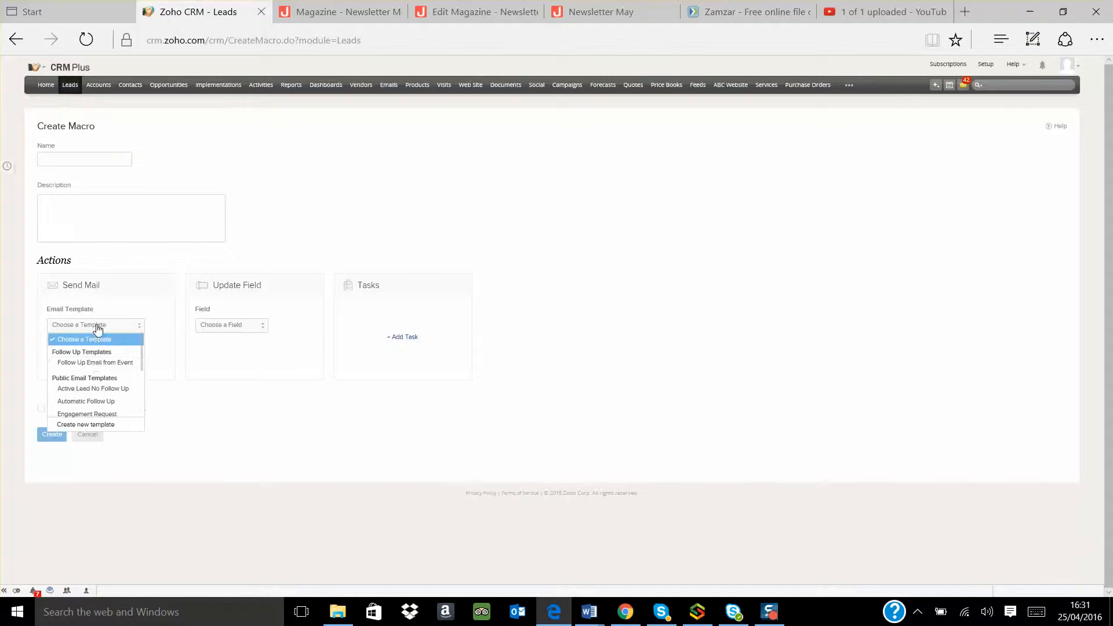
{"action": "left_click", "coordinate": [94, 363]}
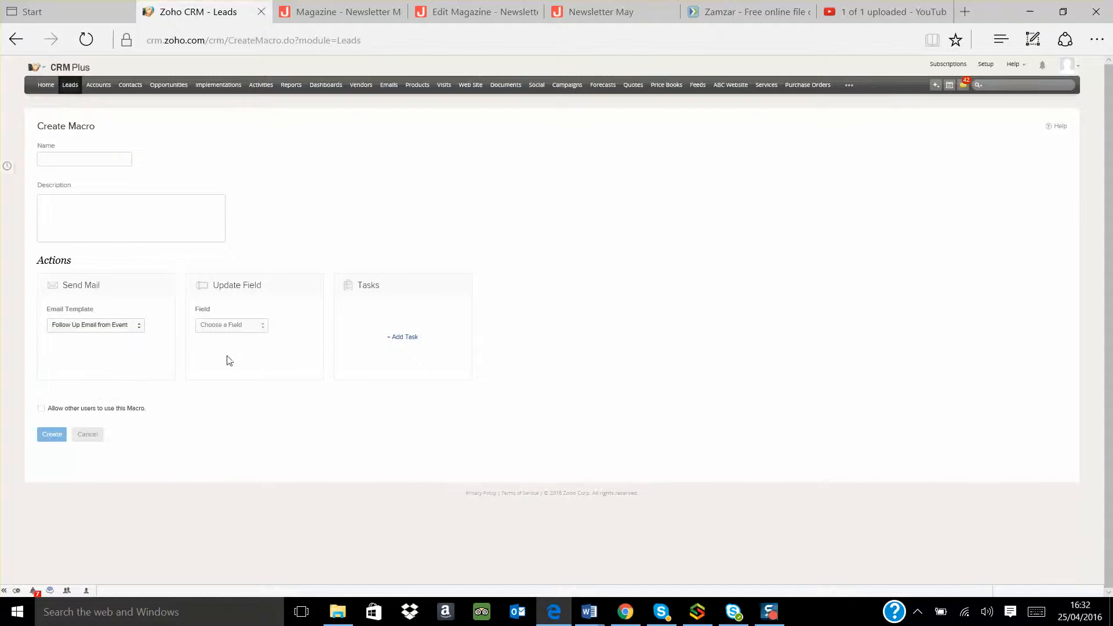
Make the macro update the Lead Status field to Follow Up Email Sent.
{"action": "left_click", "coordinate": [259, 328]}
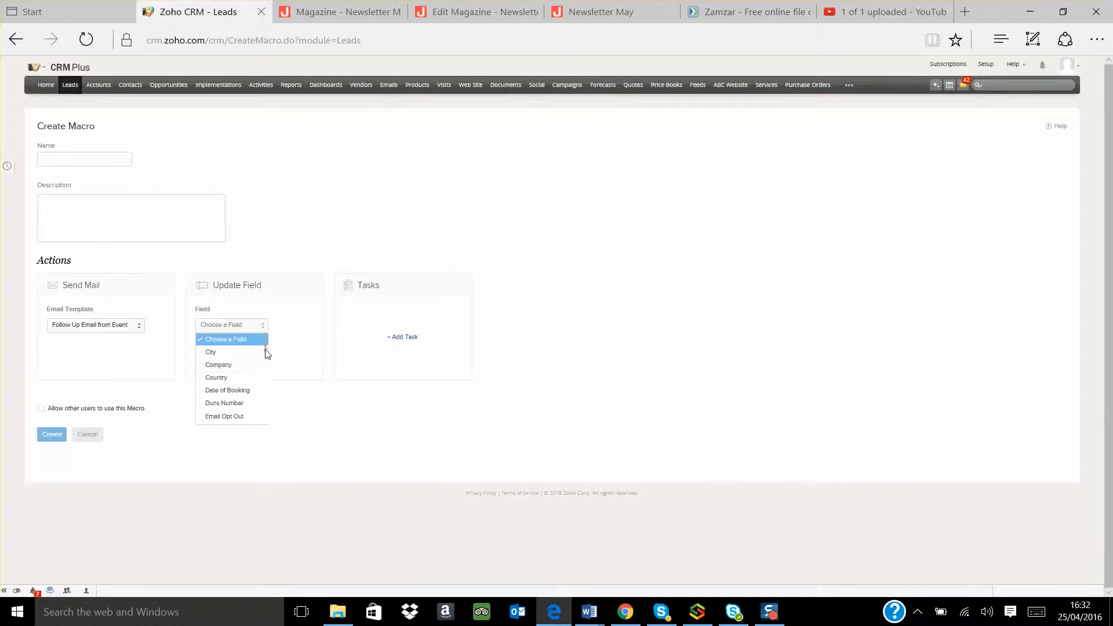
{"action": "scroll", "coordinate": [267, 364], "scroll_direction": "down", "scroll_amount": 1}
{"action": "scroll", "coordinate": [266, 366], "scroll_direction": "down", "scroll_amount": 2}
{"action": "left_click", "coordinate": [255, 376]}
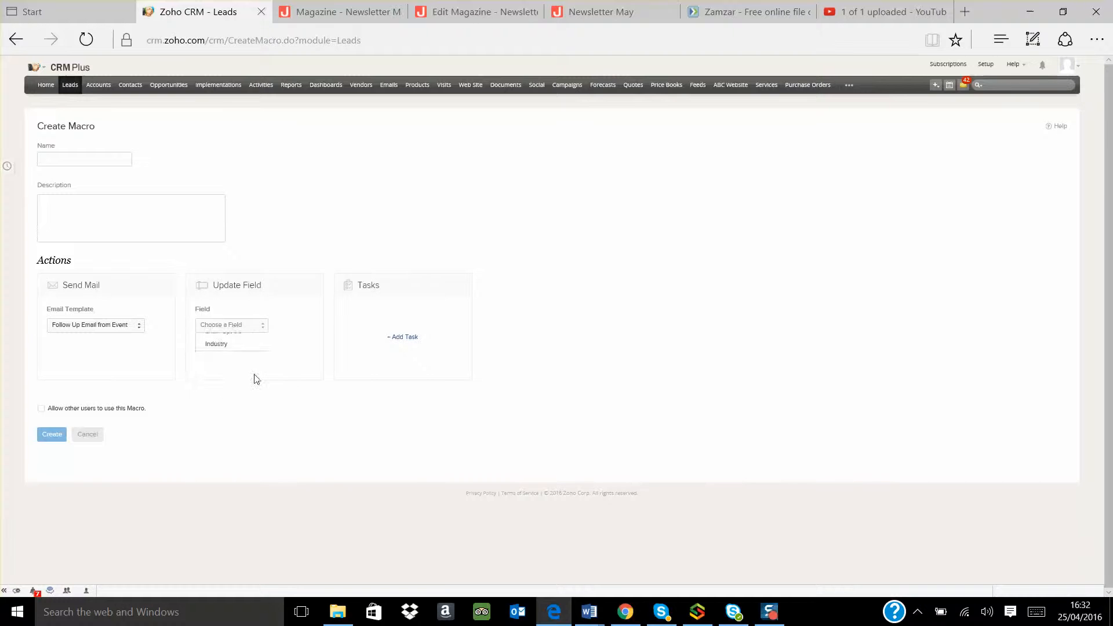
{"action": "left_click", "coordinate": [262, 328]}
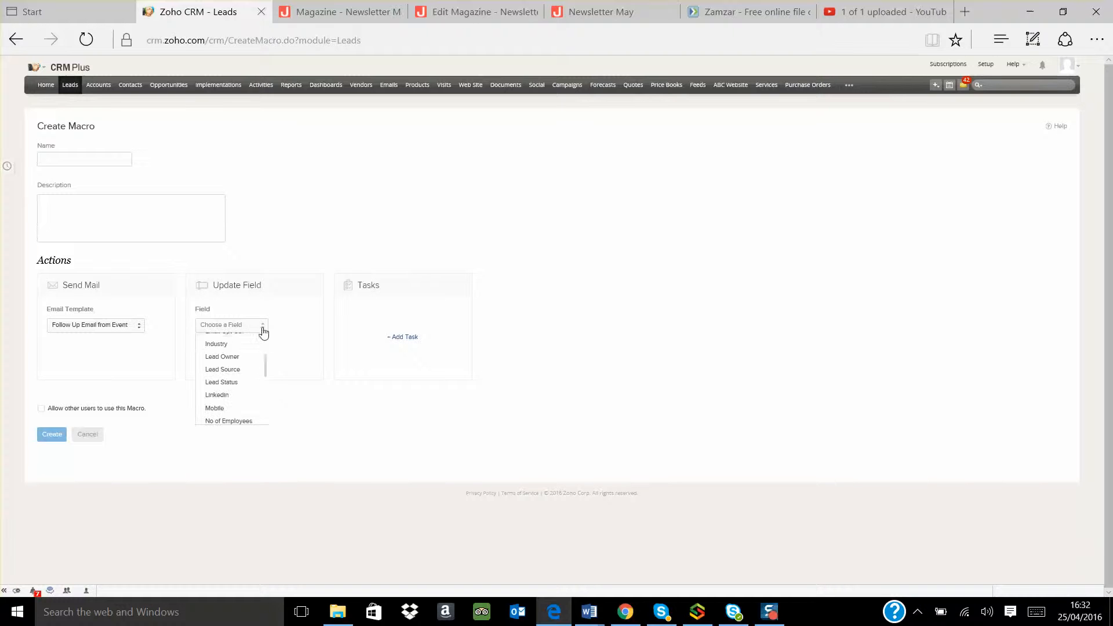
{"action": "left_click", "coordinate": [245, 382]}
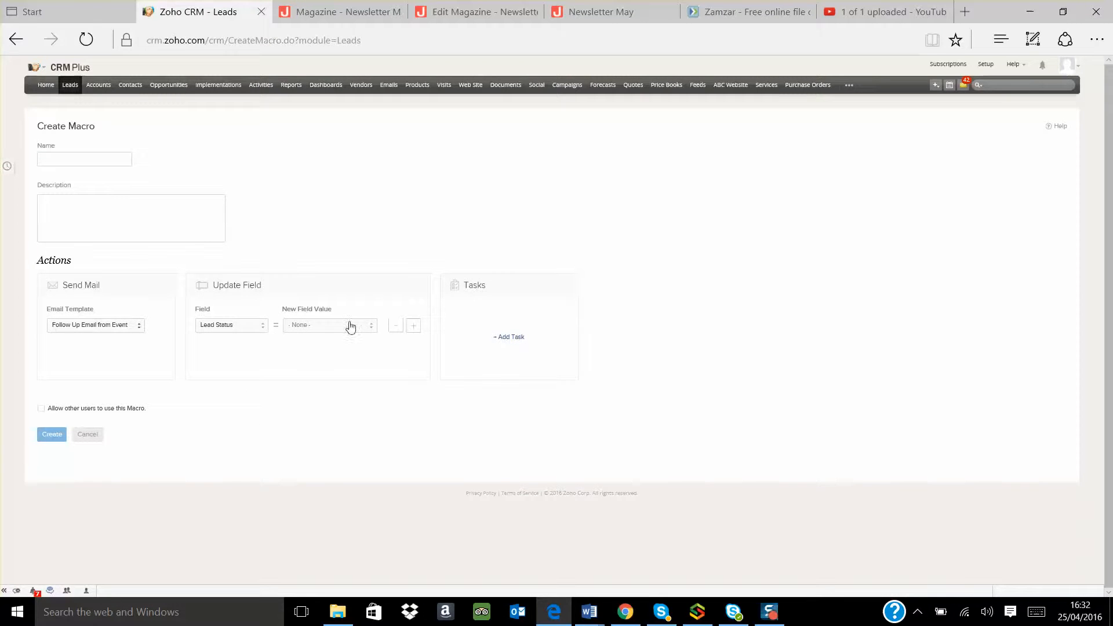
{"action": "left_click", "coordinate": [369, 329]}
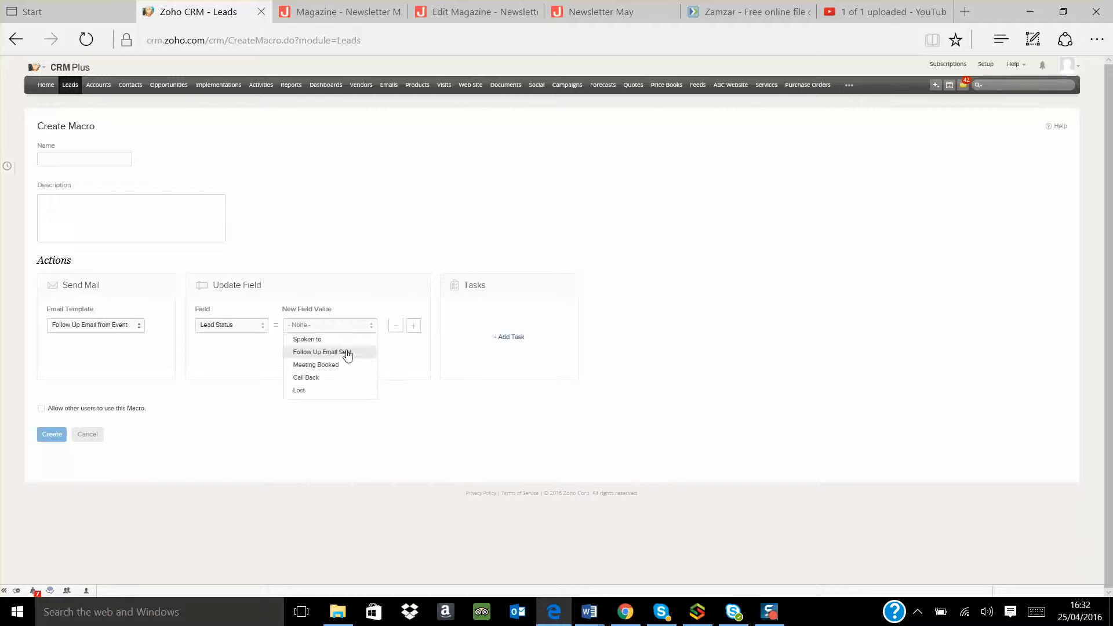
{"action": "left_click", "coordinate": [348, 353]}
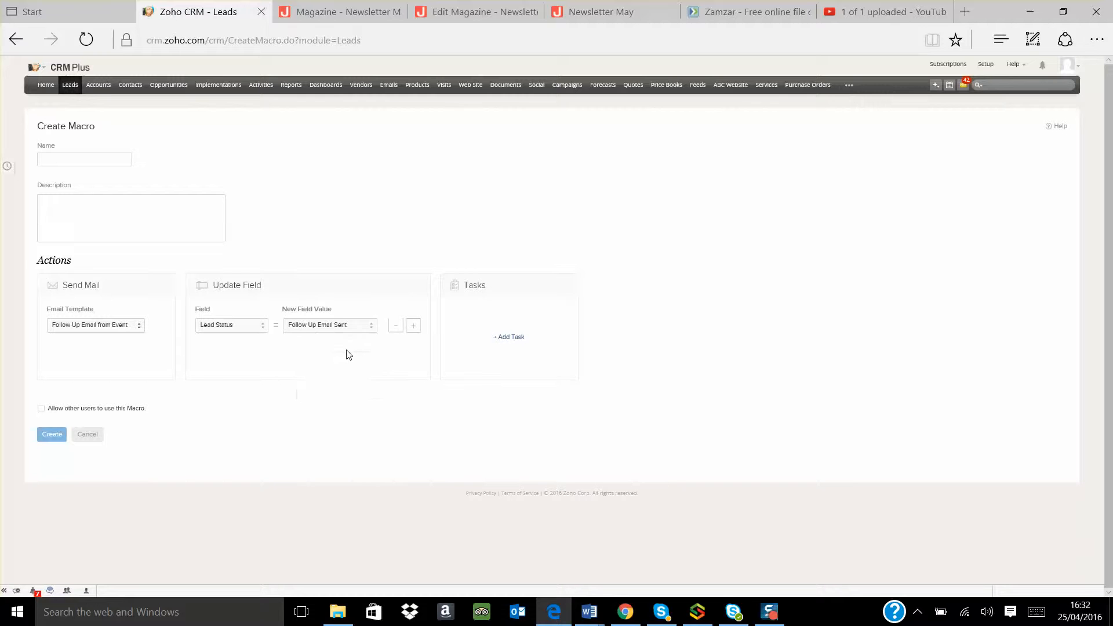
Examine the macro's task options and discard both the task and the macro.
{"action": "left_click", "coordinate": [518, 340]}
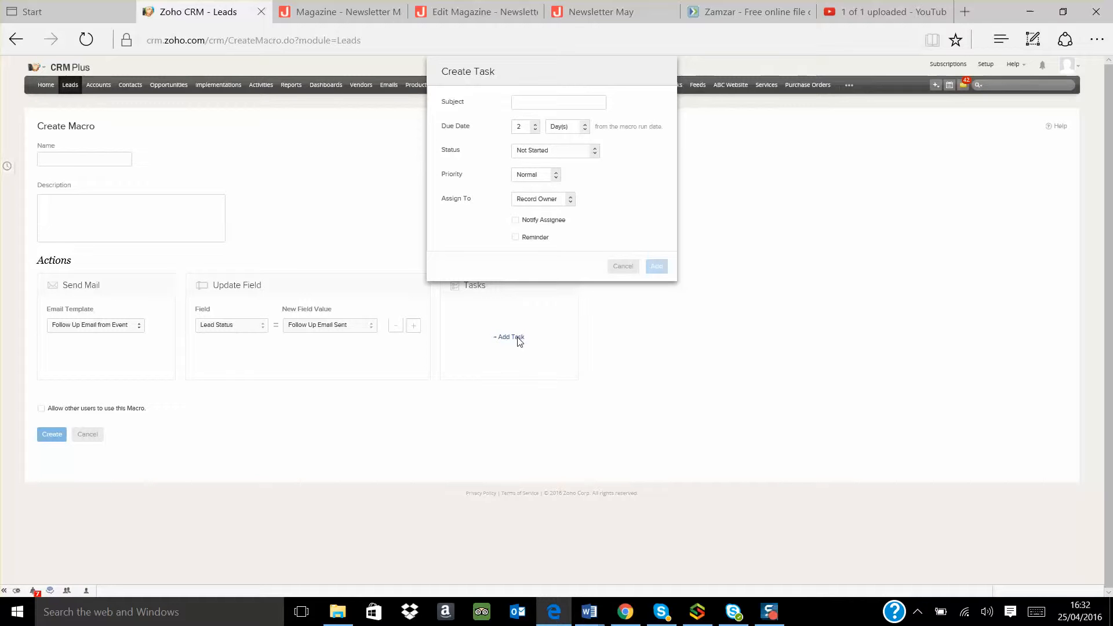
{"action": "left_click", "coordinate": [629, 268]}
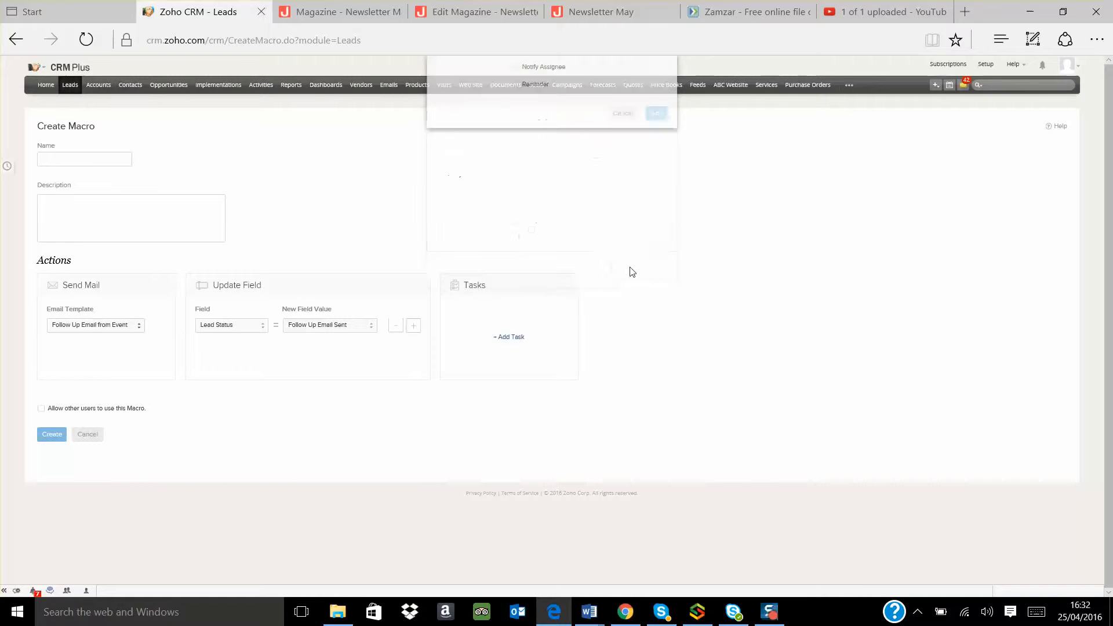
{"action": "left_click", "coordinate": [88, 435]}
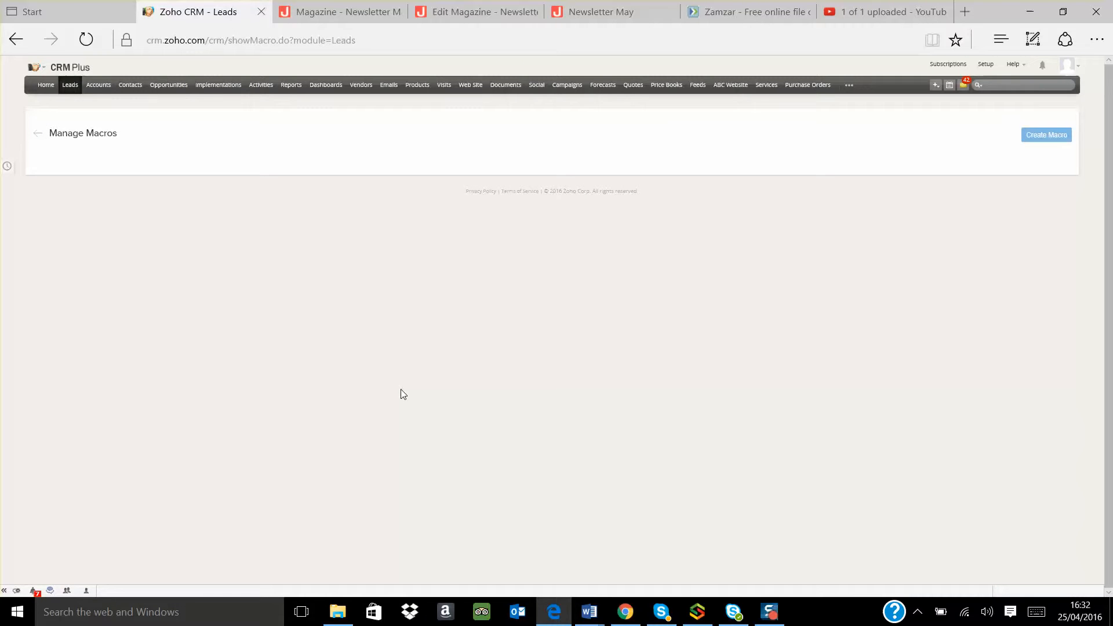